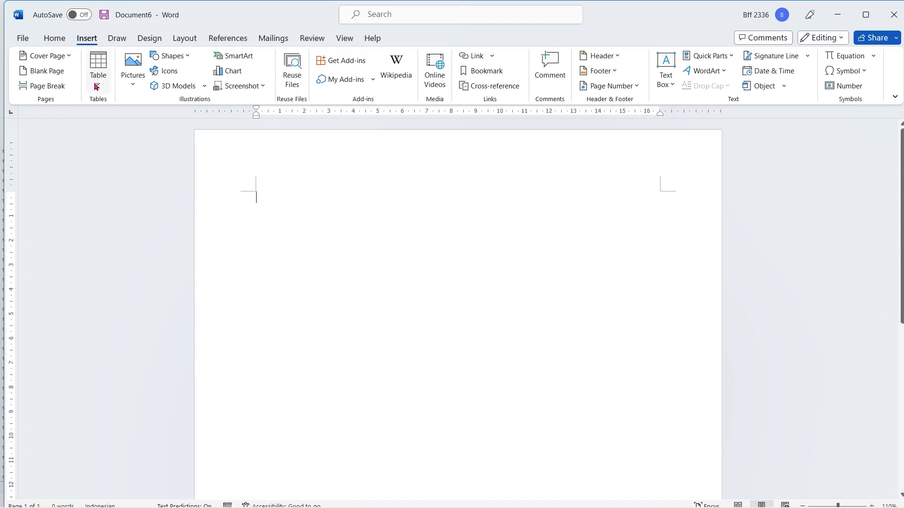
# Insert a table with 5 columns and 6 rows at the start of the document
pyautogui.click(98, 91)
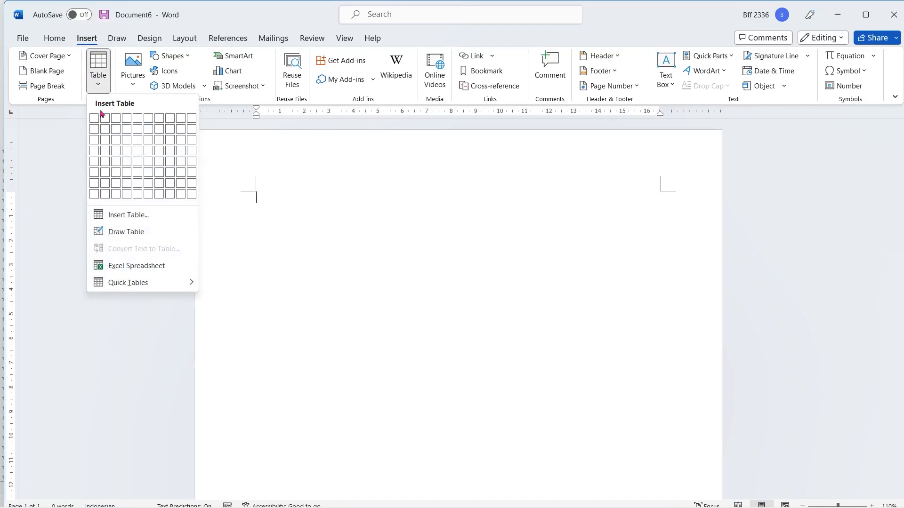
pyautogui.click(128, 215)
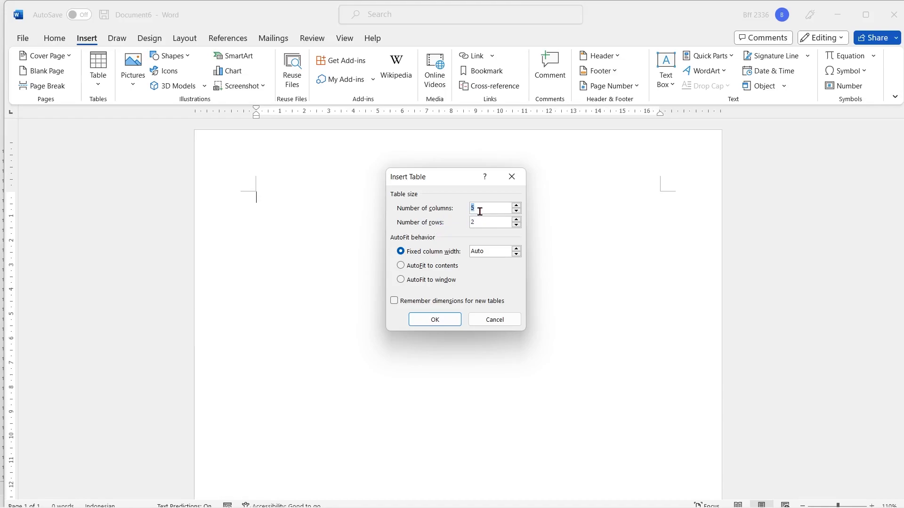
pyautogui.press('Tab')
pyautogui.write('6')
pyautogui.click(435, 320)
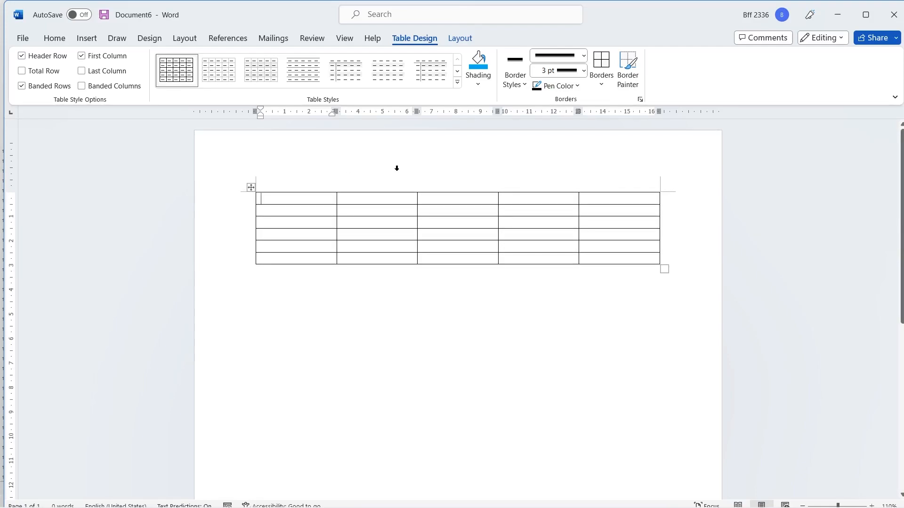
# Fill the table's header row with NO, NAMA, JENIS KELAMIN, GOL.DARAH and DOMISILI
pyautogui.write('NO')
pyautogui.press('Tab')
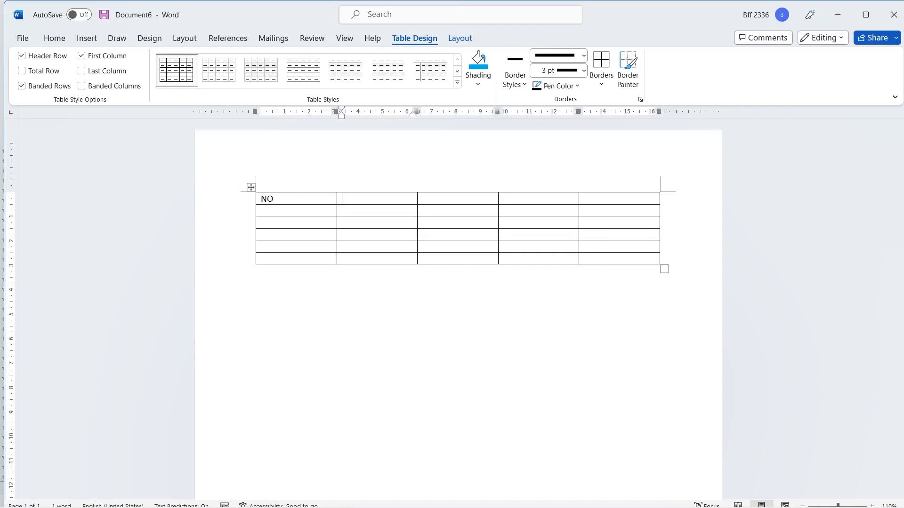
pyautogui.write('NAMA')
pyautogui.press('Tab')
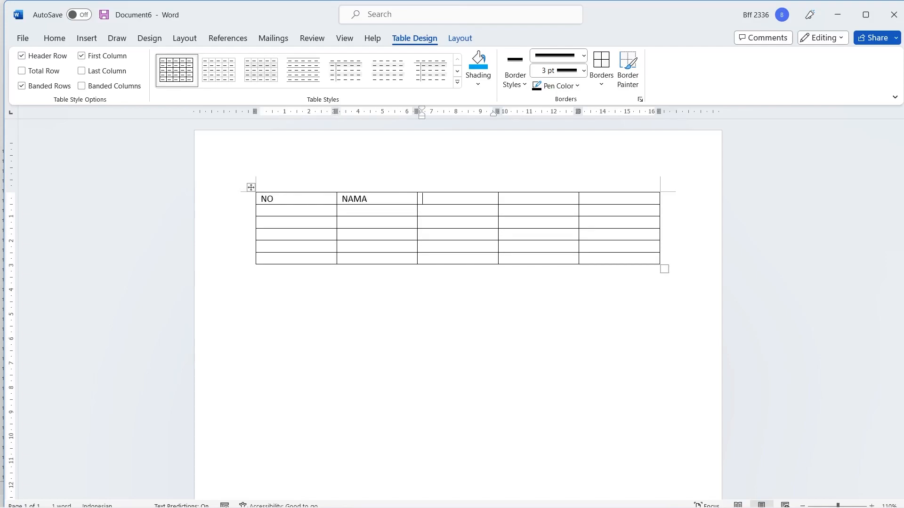
pyautogui.write('JENIS KELAMIN')
pyautogui.press('Tab')
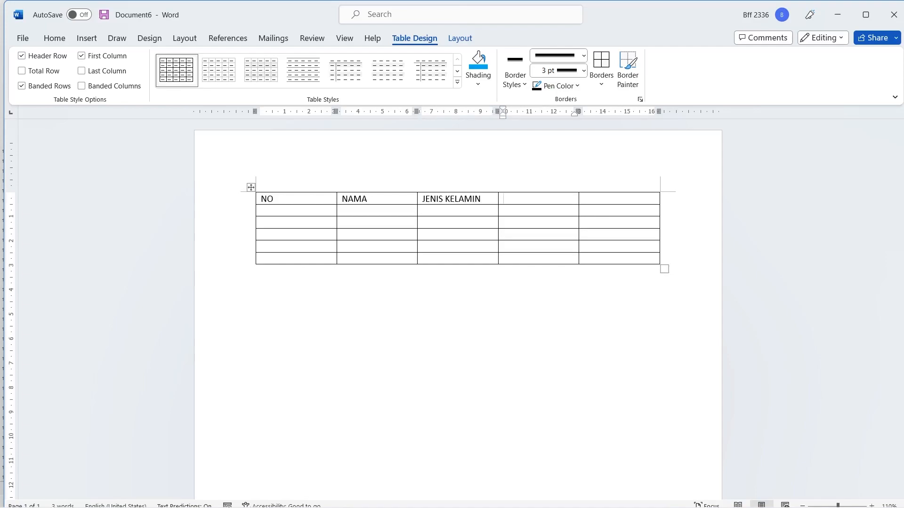
pyautogui.write('GOL.DARAH ')
pyautogui.write('DOMISILI')
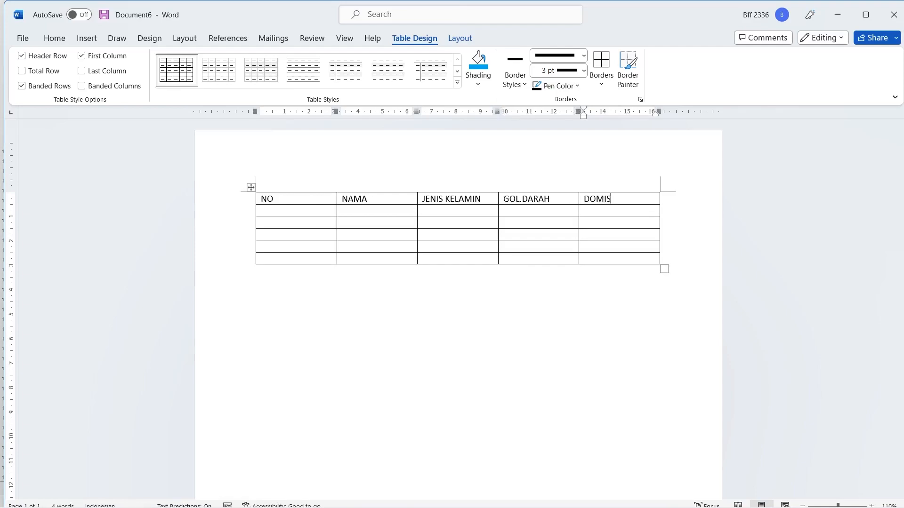
# Fill the first data row with number 1, the person's name, PRIA, AB and DEPOK
pyautogui.click(262, 210)
pyautogui.write('1')
pyautogui.press('Tab')
pyautogui.write('BUDI')
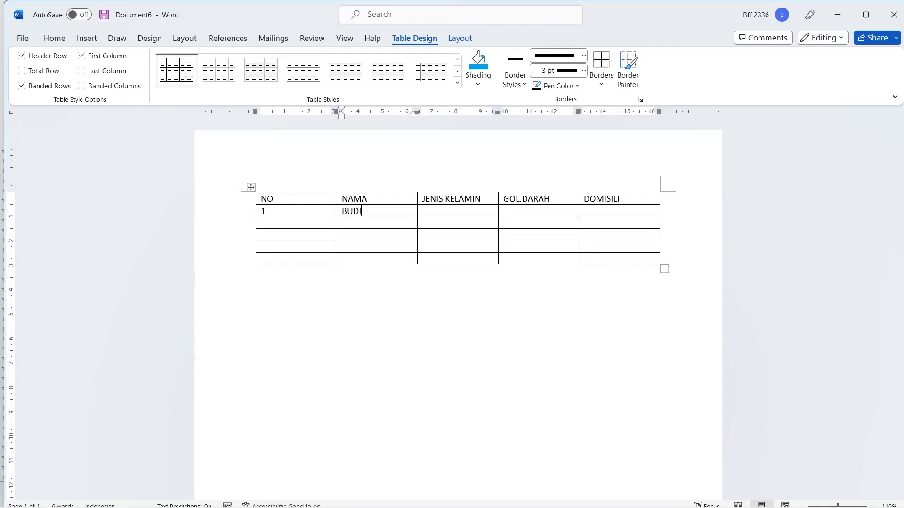
pyautogui.press('Tab')
pyautogui.write('PRIA')
pyautogui.press('Tab')
pyautogui.write('AB')
pyautogui.press('Tab')
pyautogui.write('DEPOK')
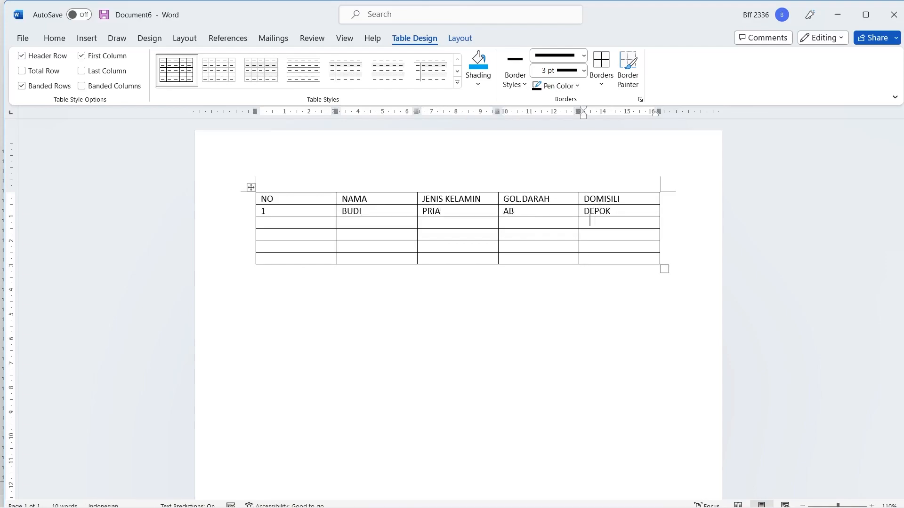
# Fill the second data row with number 2, the person's name, WANITA, O and BOGOR
pyautogui.click(274, 222)
pyautogui.write('2')
pyautogui.click(357, 222)
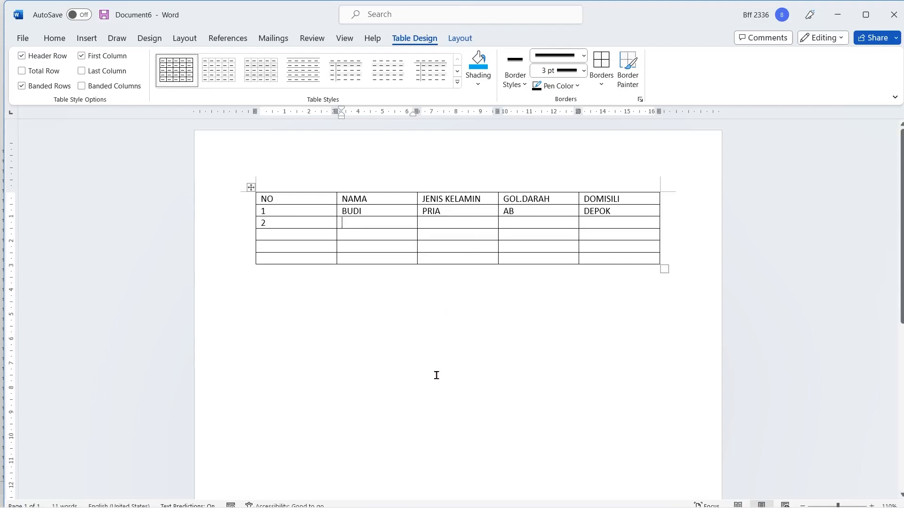
pyautogui.write('SUSI')
pyautogui.click(424, 222)
pyautogui.write('WANITA')
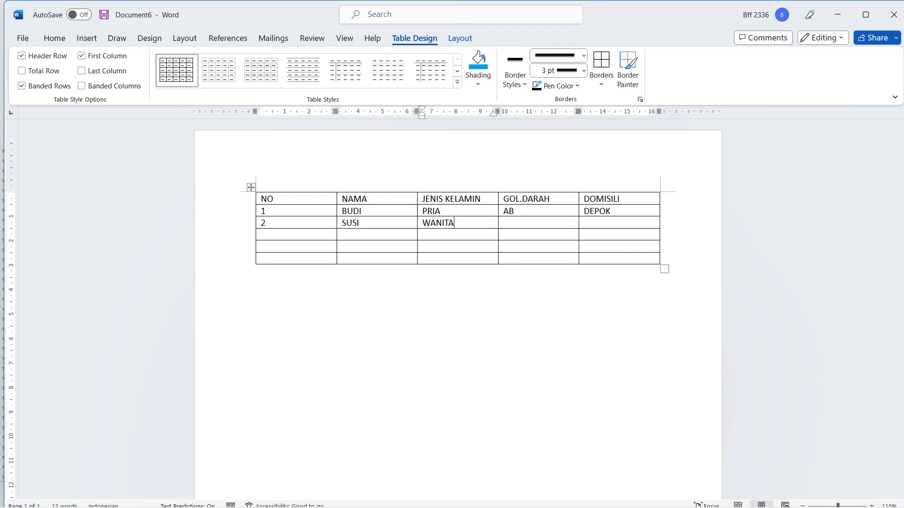
pyautogui.press('Tab')
pyautogui.write('O')
pyautogui.press('Tab')
pyautogui.write('BOGOR')
# Fill the third data row with number 3, the person's name, PRIA, A and BEKASI
pyautogui.press('Tab')
pyautogui.write('3')
pyautogui.press('Tab')
pyautogui.write('W')
pyautogui.press('BackSpace')
pyautogui.write('ANTON')
pyautogui.press('Tab')
pyautogui.write('PRIA')
pyautogui.press('Tab')
pyautogui.write('A')
pyautogui.press('Tab')
pyautogui.write('BEKAS')
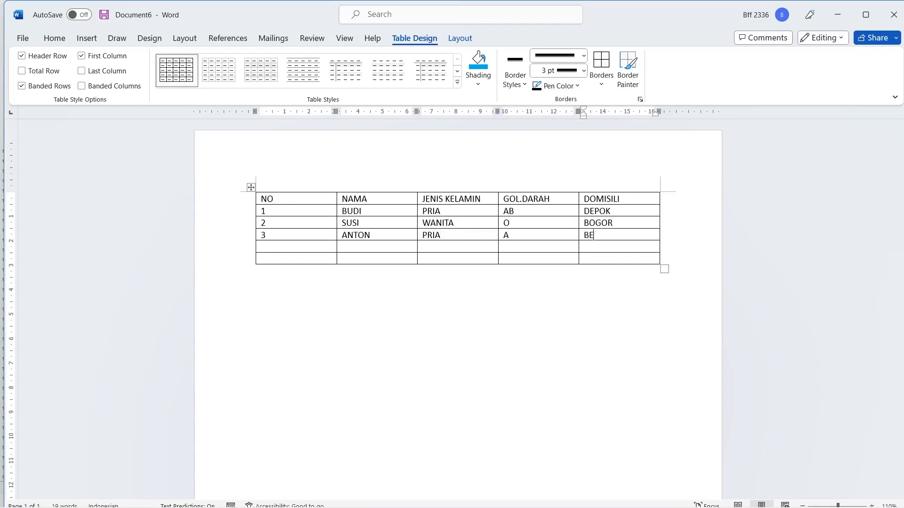
# Fill the fourth data row with number 4, the person's name, WANITA, A and TANGERANG
pyautogui.click(264, 247)
pyautogui.write('4')
pyautogui.press('Tab')
pyautogui.write('LISA')
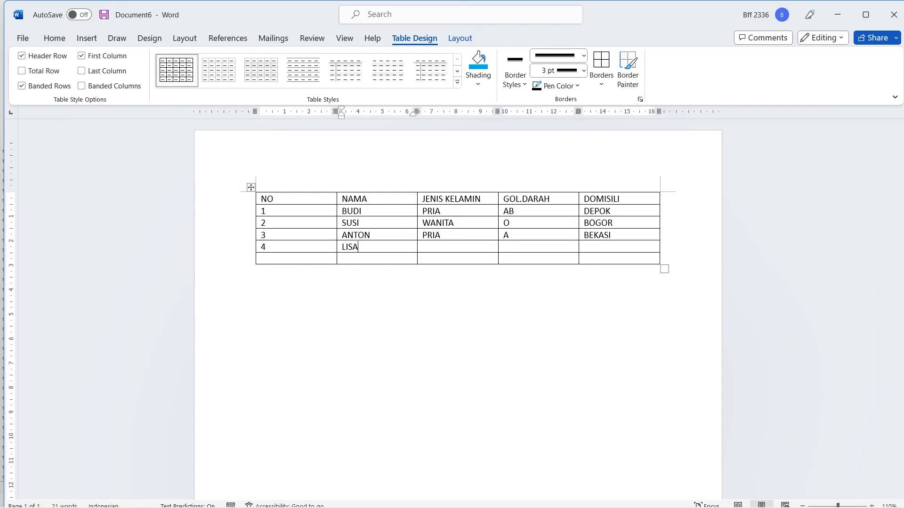
pyautogui.press('Tab')
pyautogui.write('WANITA')
pyautogui.press('Tab')
pyautogui.write('A')
pyautogui.press('Tab')
pyautogui.write('TANGERANG')
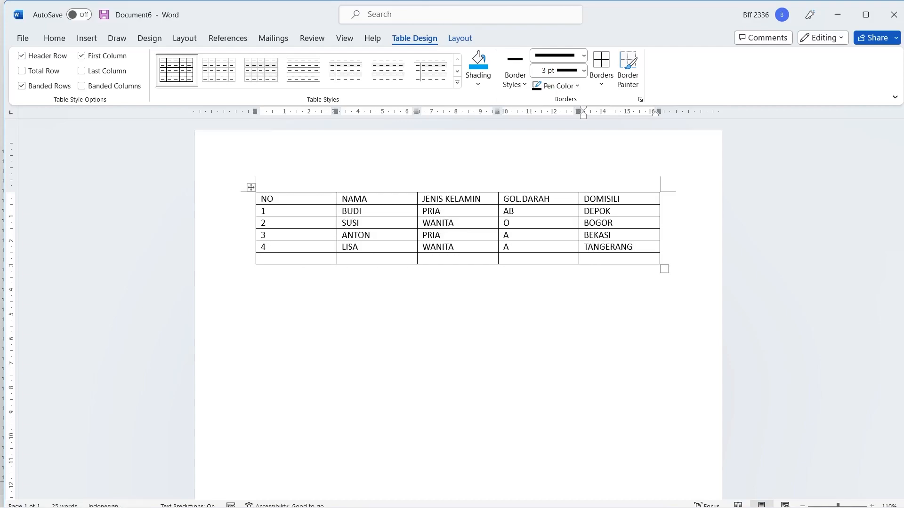
# Fill the fifth data row with number 5, the person's name, PRIA, O and BANDUNG
pyautogui.click(274, 258)
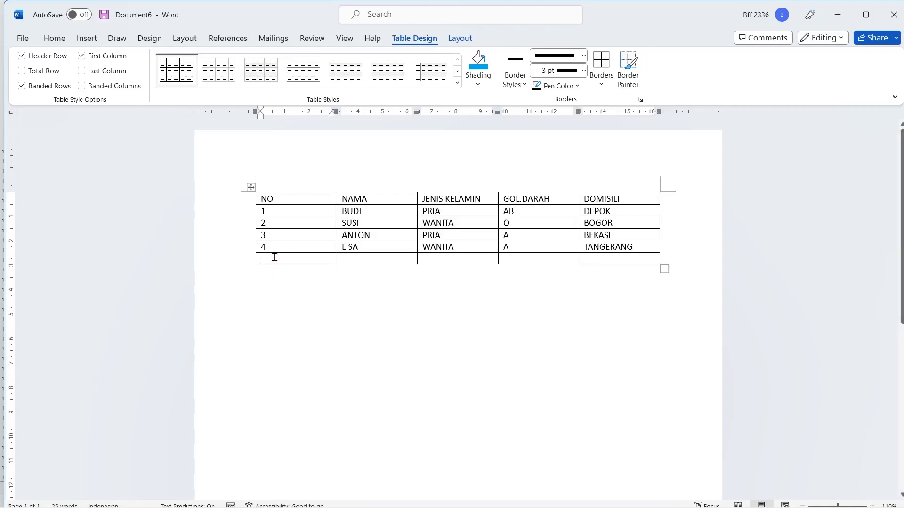
pyautogui.write('5')
pyautogui.click(368, 259)
pyautogui.write('IWAN')
pyautogui.press('Tab')
pyautogui.write('PRIOA')
pyautogui.press('BackSpace')
pyautogui.press('BackSpace')
pyautogui.write('A')
pyautogui.press('Tab')
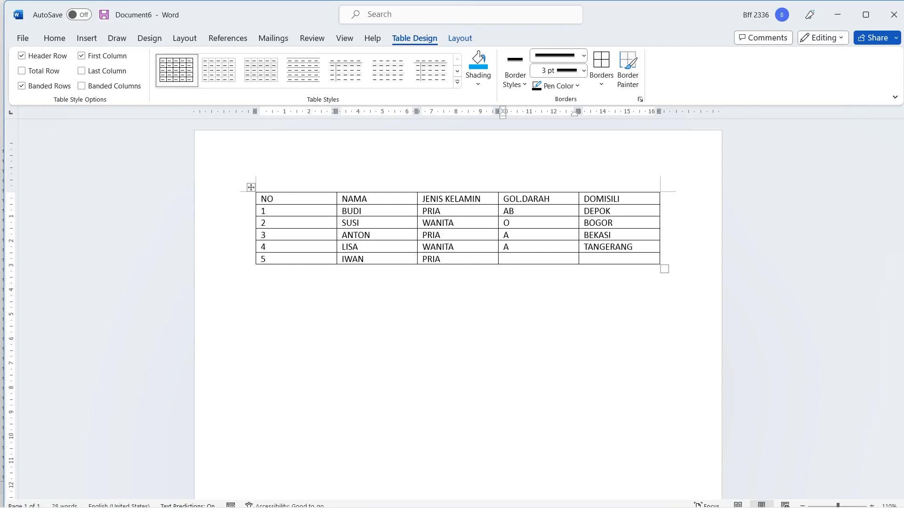
pyautogui.write('O')
pyautogui.press('Tab')
pyautogui.write('BANDUNG')
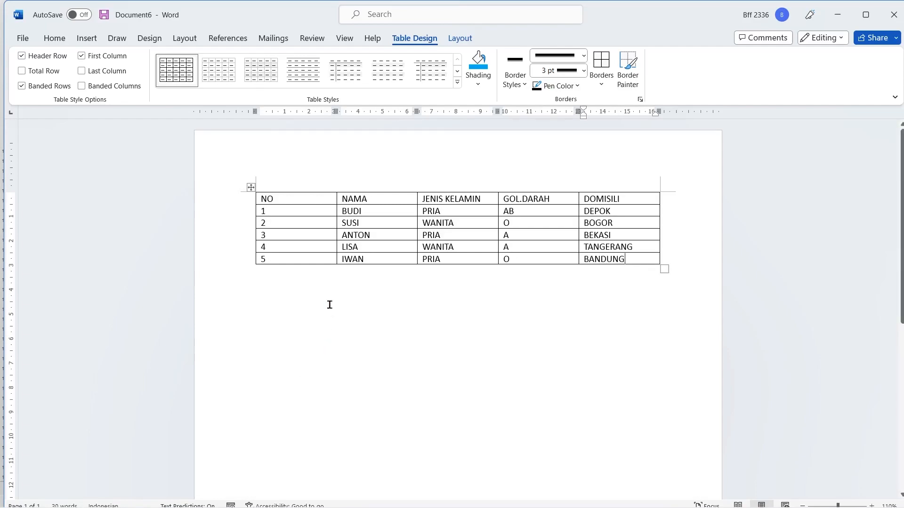
# Narrow the table's NO column to about 1.2 cm and make the header row text bold
pyautogui.moveTo(324, 114); pyautogui.dragTo(285, 124)
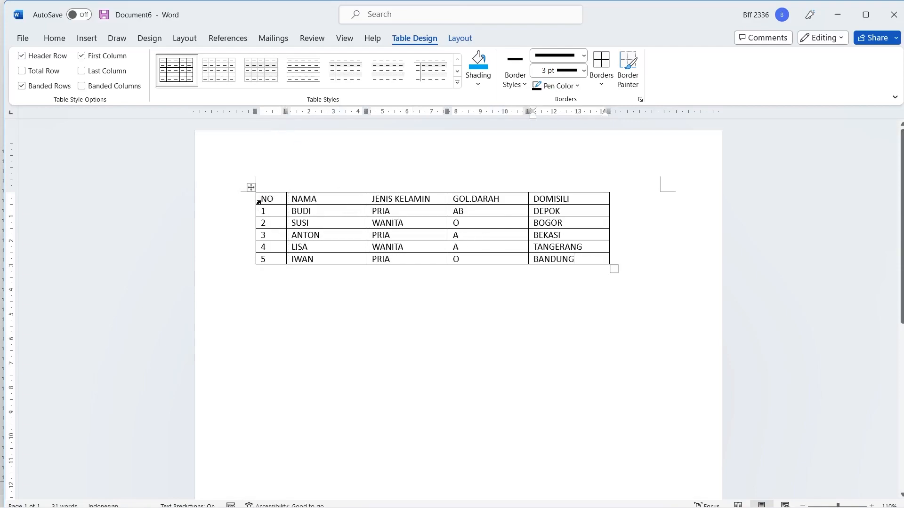
pyautogui.moveTo(262, 200); pyautogui.dragTo(576, 197)
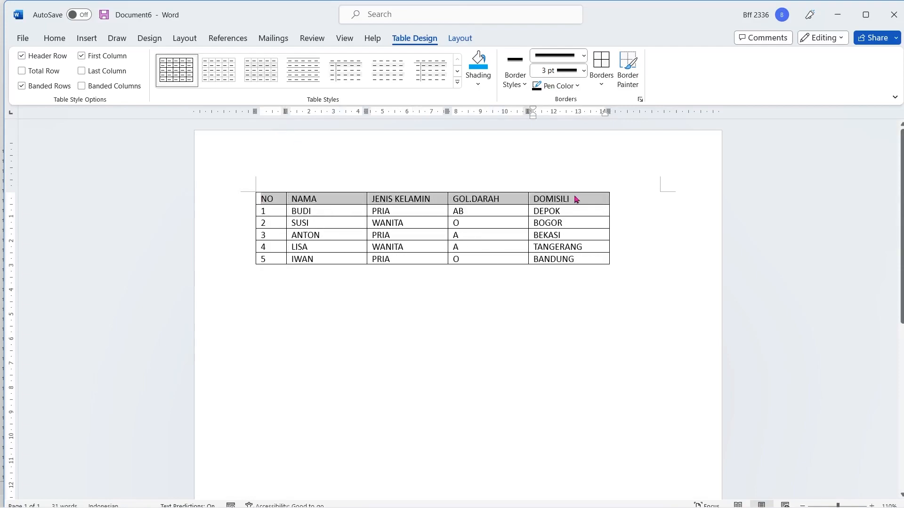
pyautogui.click(54, 38)
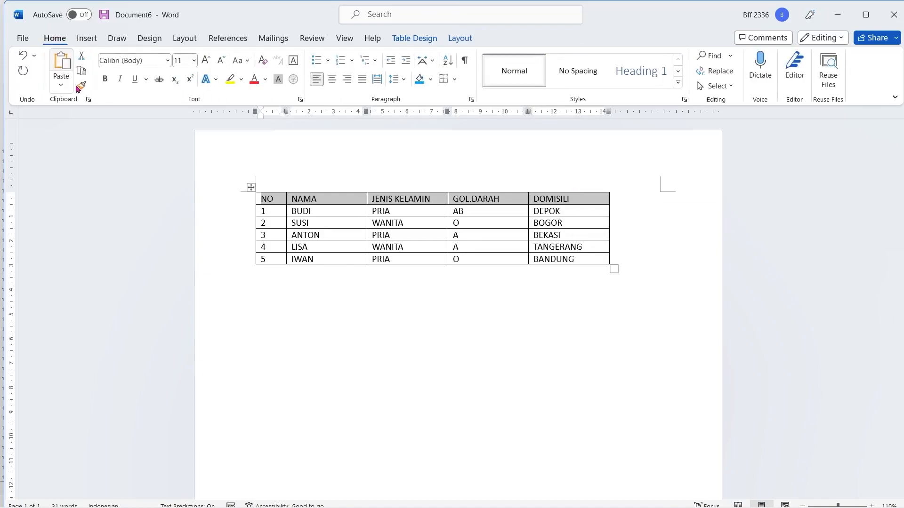
pyautogui.click(105, 79)
# Shade the table's header row with the standard green color
pyautogui.click(414, 38)
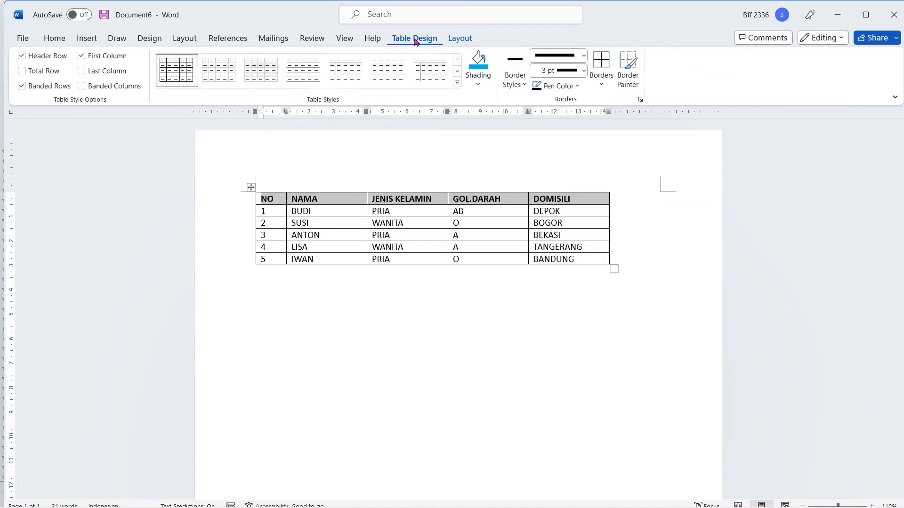
pyautogui.click(474, 75)
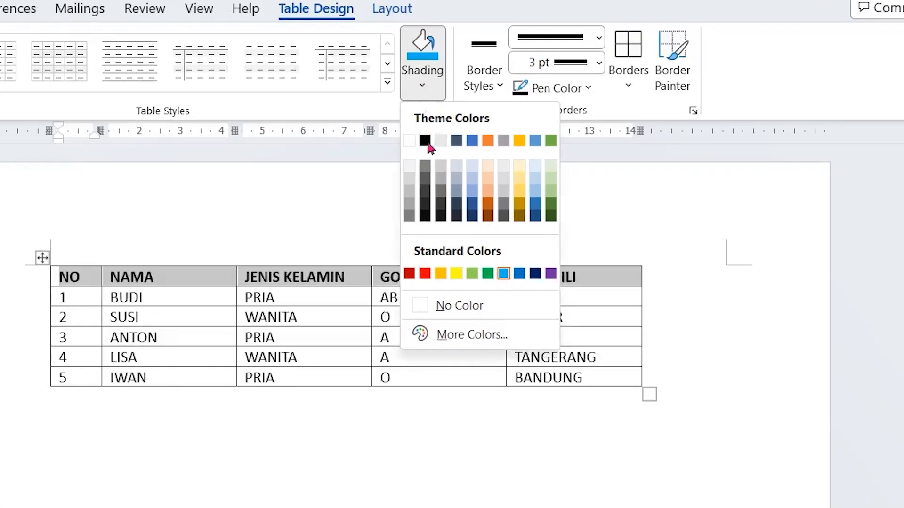
pyautogui.click(490, 275)
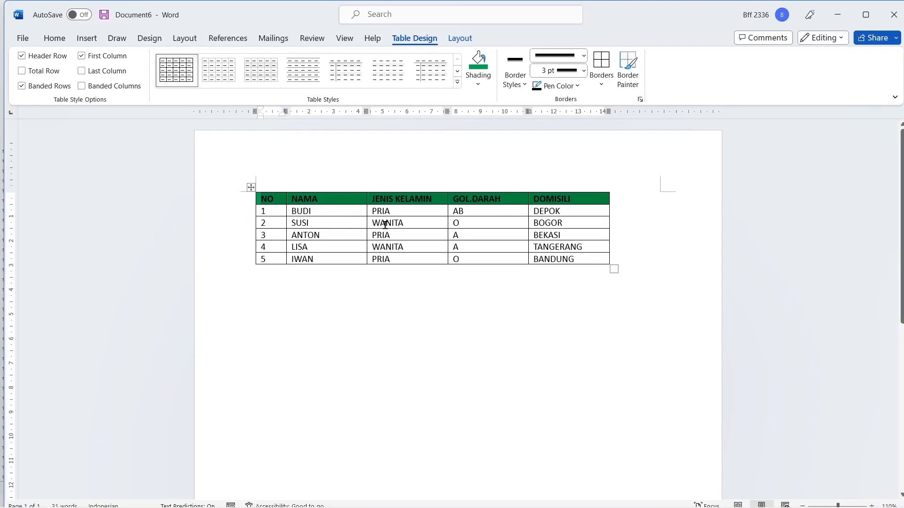
pyautogui.click(330, 236)
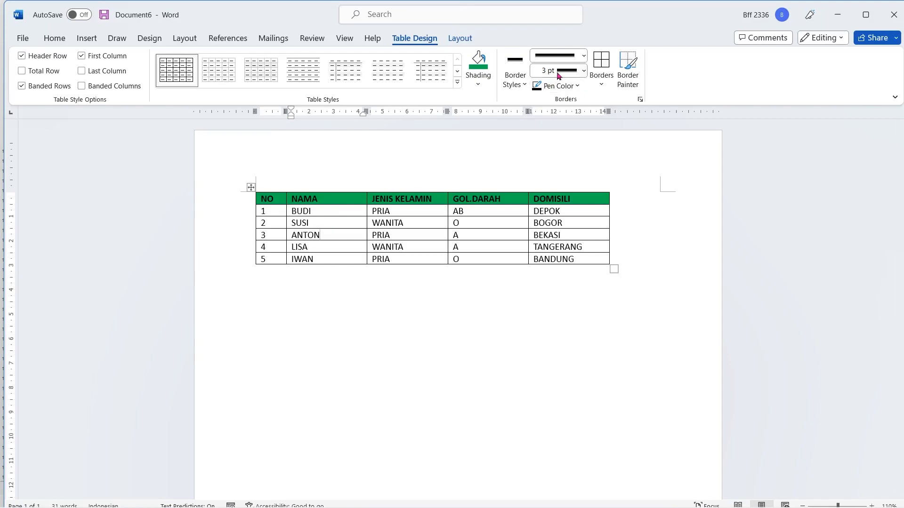
# Apply a solid black 1 ½ pt border style to all borders of the whole table
pyautogui.moveTo(262, 200); pyautogui.dragTo(603, 260)
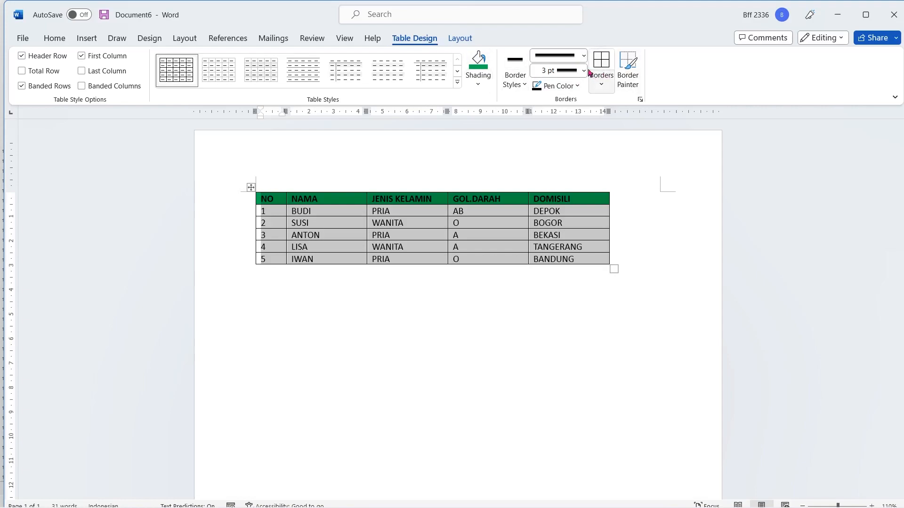
pyautogui.click(525, 89)
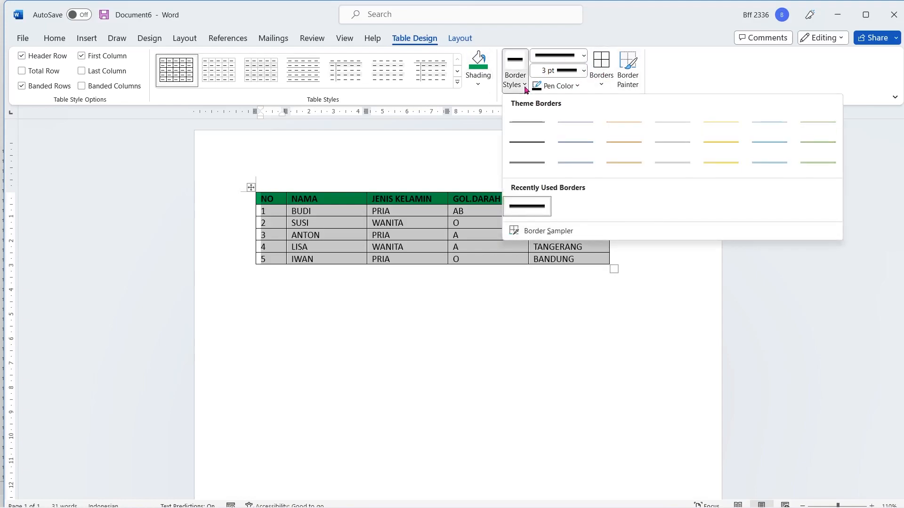
pyautogui.click(537, 143)
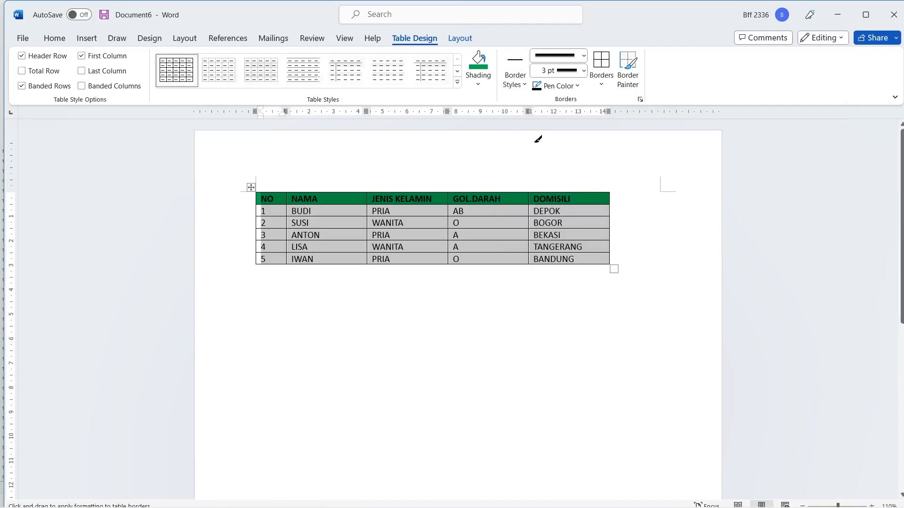
pyautogui.click(602, 85)
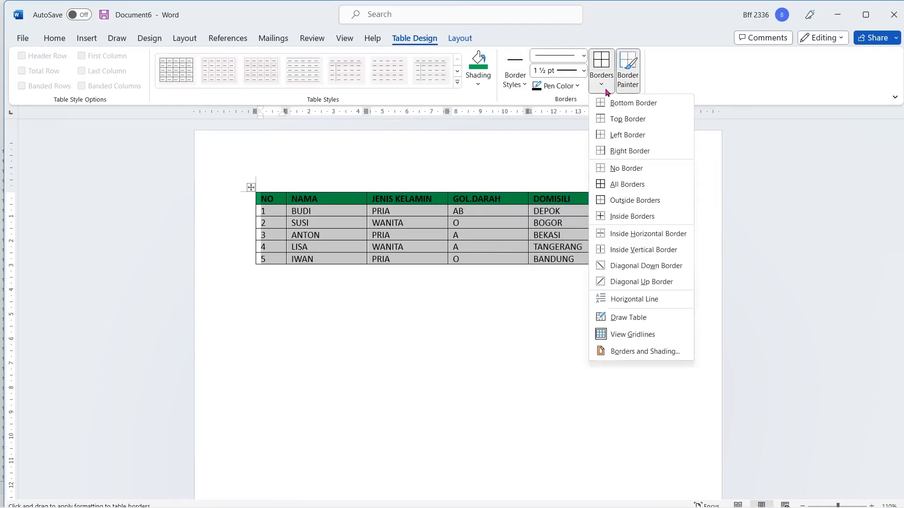
pyautogui.click(627, 184)
pyautogui.click(258, 276)
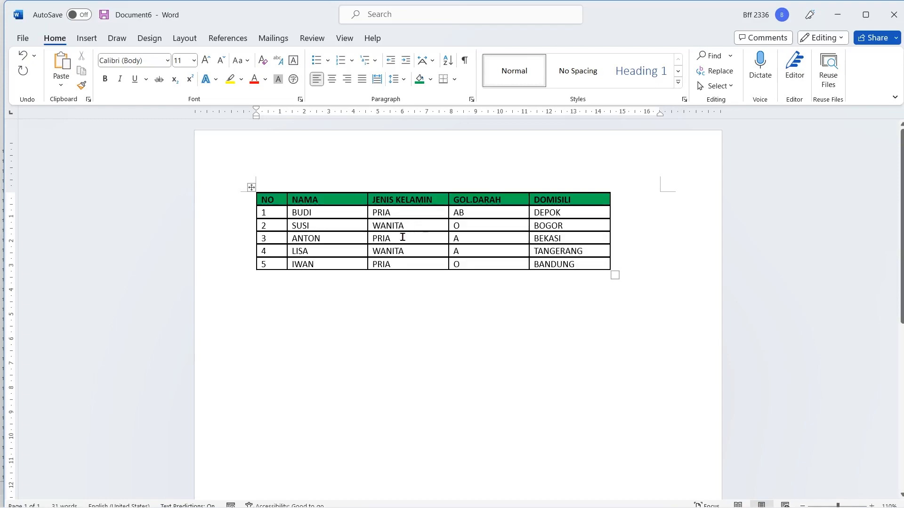
# Copy the whole table and paste it as a picture in the blank area below the original
pyautogui.click(326, 213)
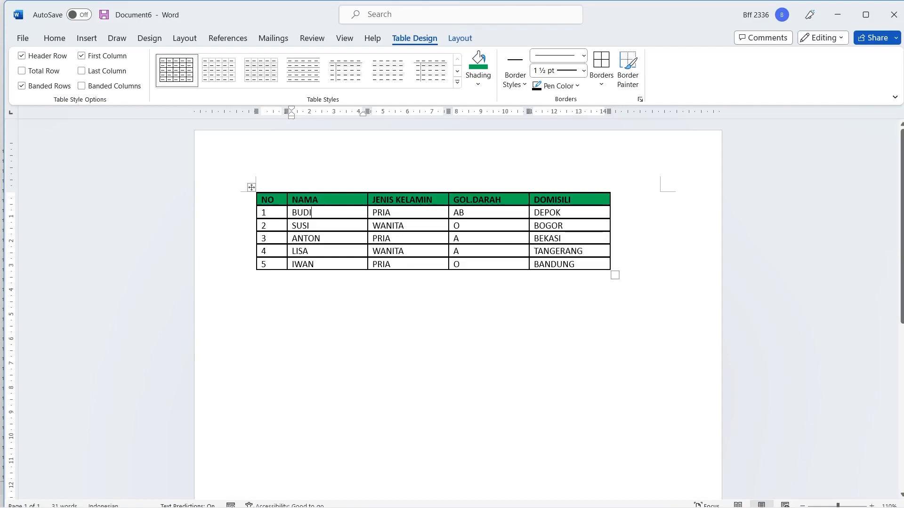
pyautogui.click(251, 188)
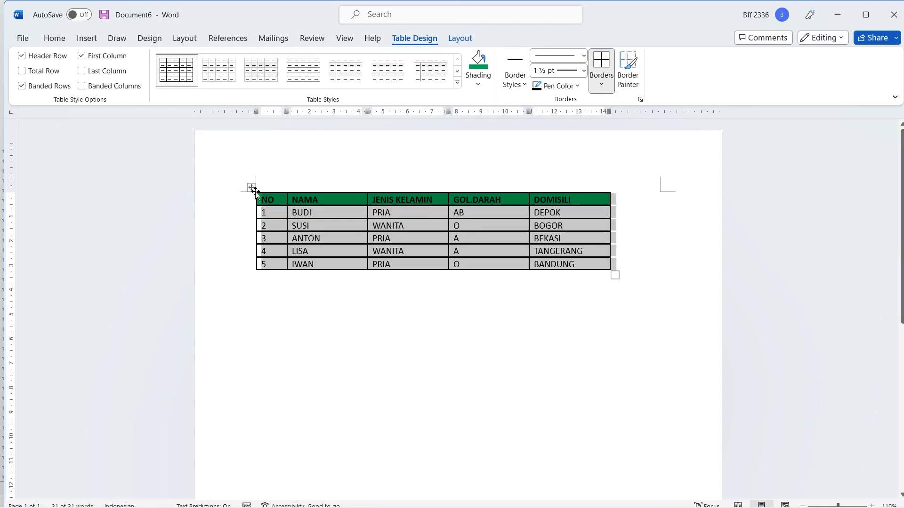
pyautogui.rightClick(280, 205)
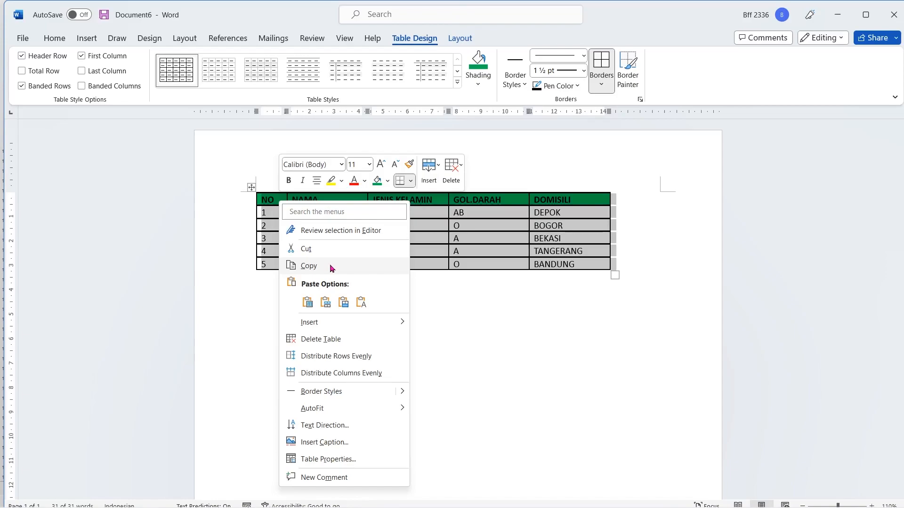
pyautogui.click(318, 267)
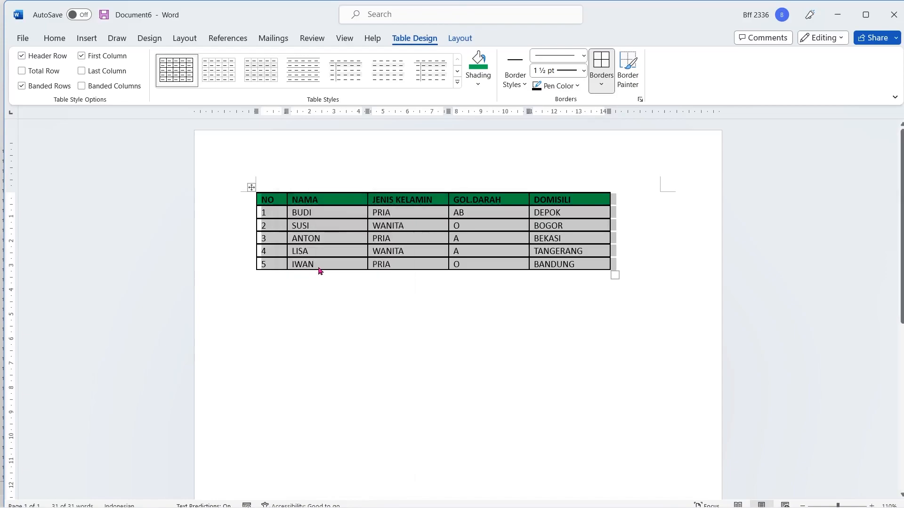
pyautogui.click(646, 265)
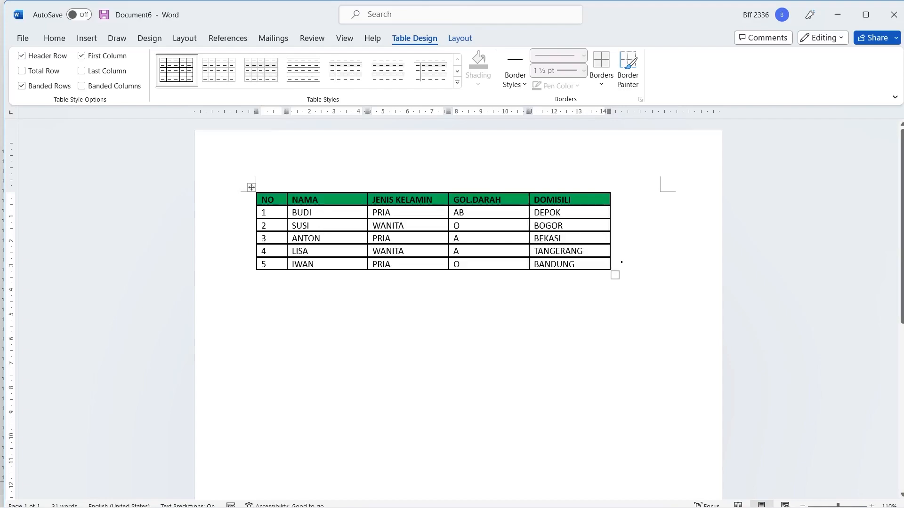
pyautogui.click(275, 311)
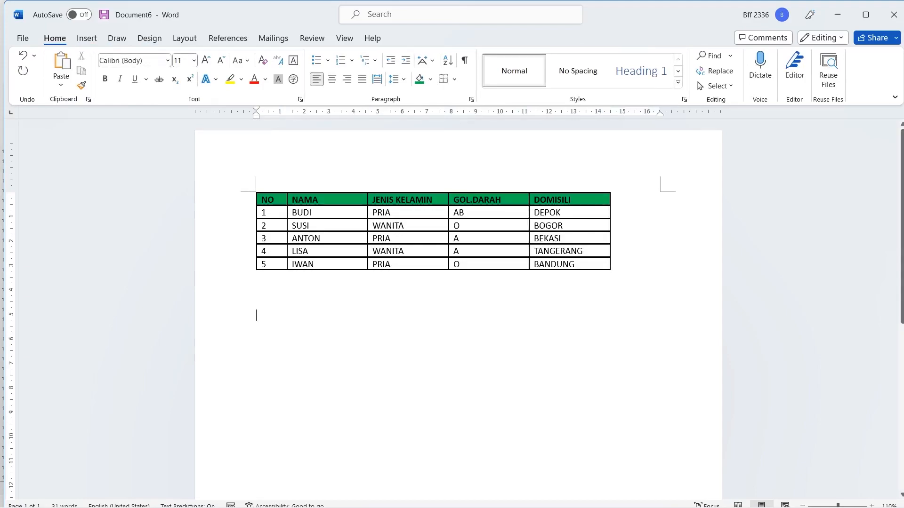
pyautogui.rightClick(268, 318)
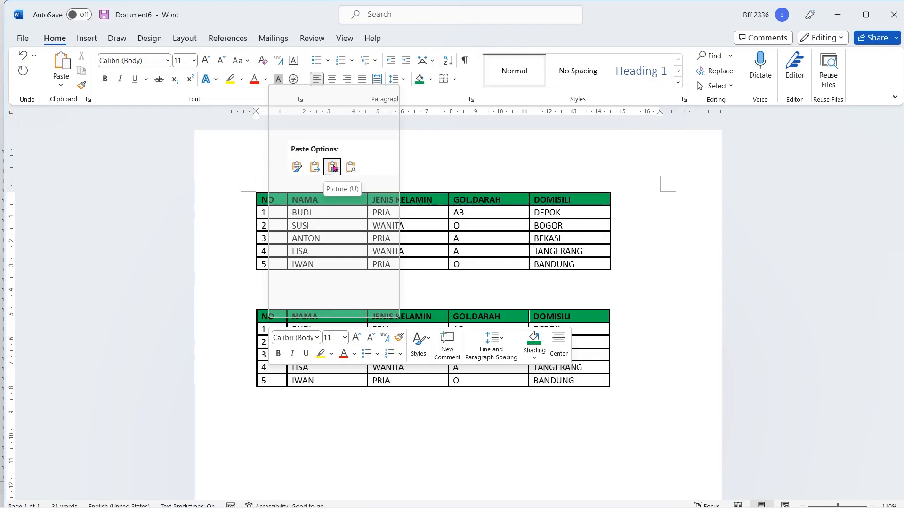
pyautogui.click(332, 168)
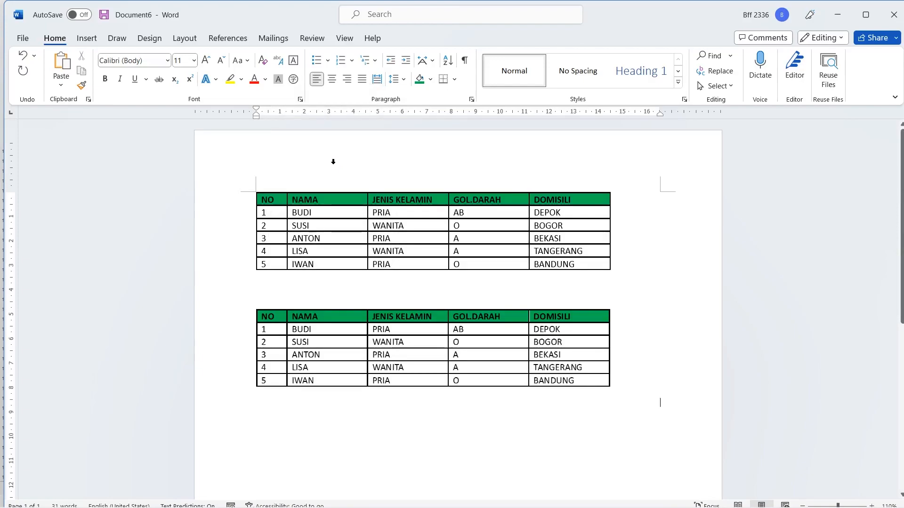
pyautogui.click(365, 343)
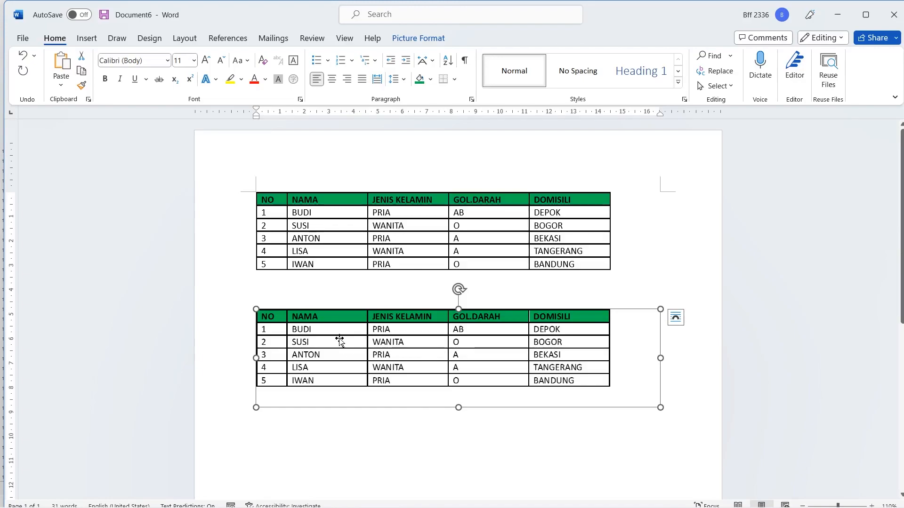
# Change the original table's first data row to a different person's name, GOL.DARAH A and DOMISILI BANDUNG
pyautogui.click(337, 225)
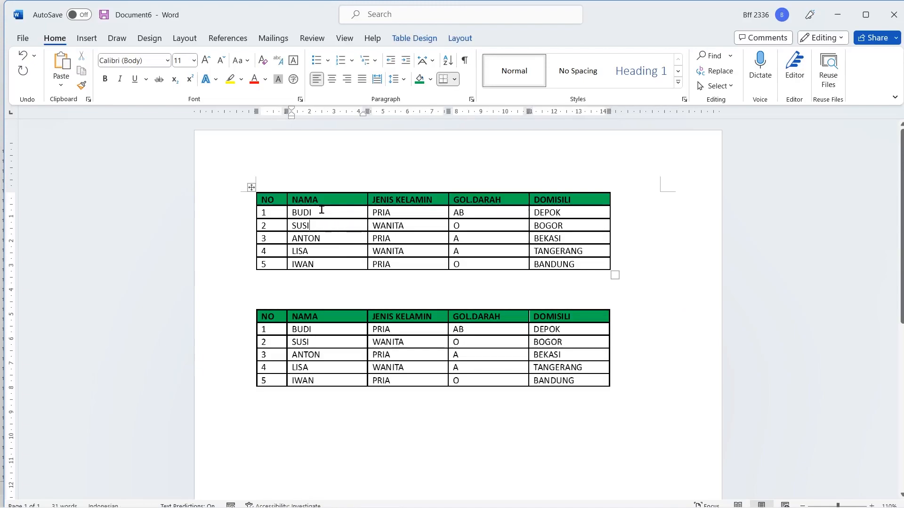
pyautogui.moveTo(321, 211)
pyautogui.mouseDown()
pyautogui.moveTo(268, 210)
pyautogui.moveTo(306, 218)
pyautogui.mouseUp()
pyautogui.write('BAGUS')
pyautogui.click(490, 211)
pyautogui.press('BackSpace')
pyautogui.press('BackSpace')
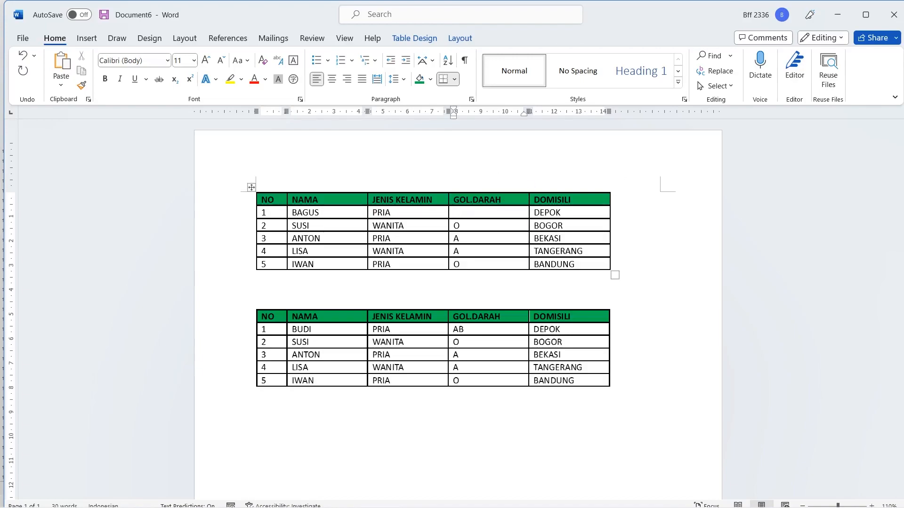
pyautogui.write('A')
pyautogui.moveTo(578, 214); pyautogui.dragTo(533, 213)
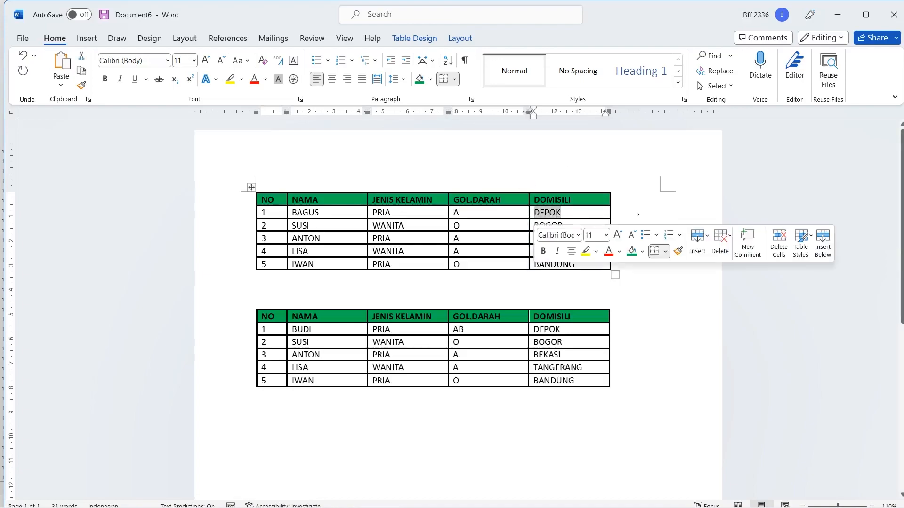
pyautogui.write('BANDUNG')
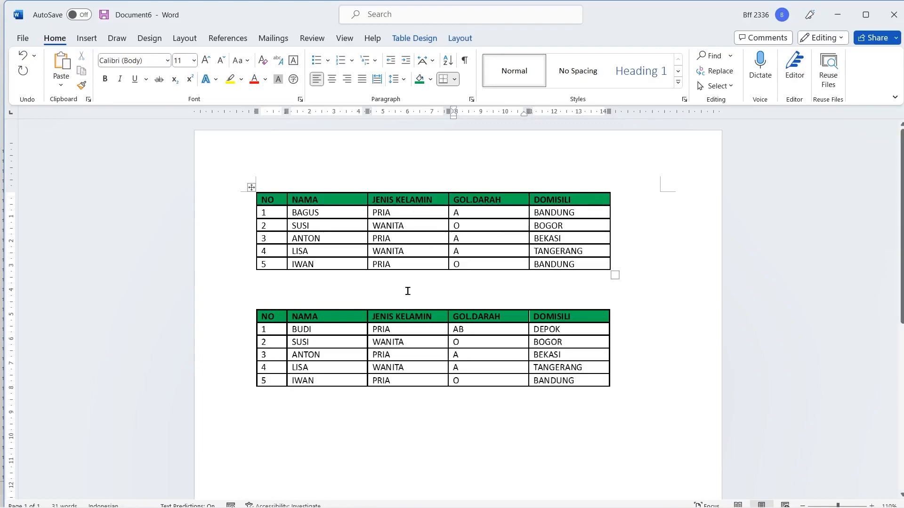
# Start saving the pasted table picture as an image file in the Ukuran sama folder inside Pictures
pyautogui.click(381, 337)
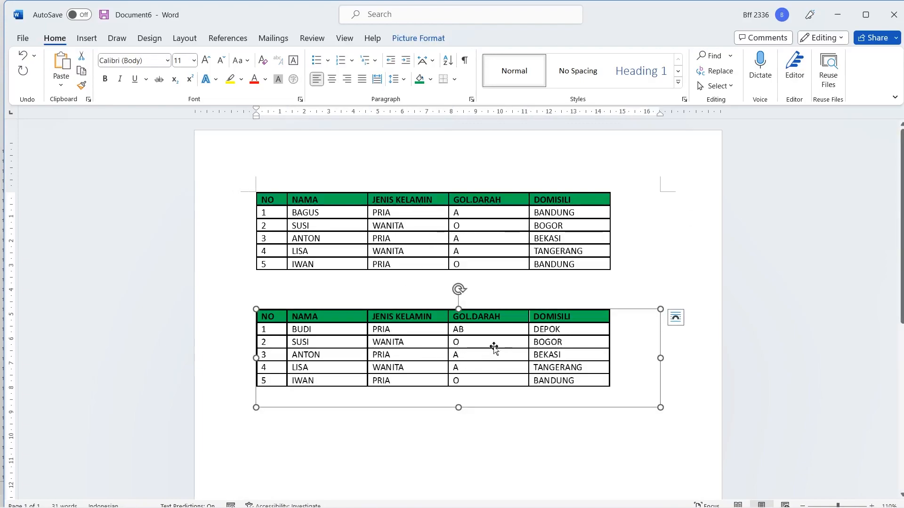
pyautogui.click(414, 347)
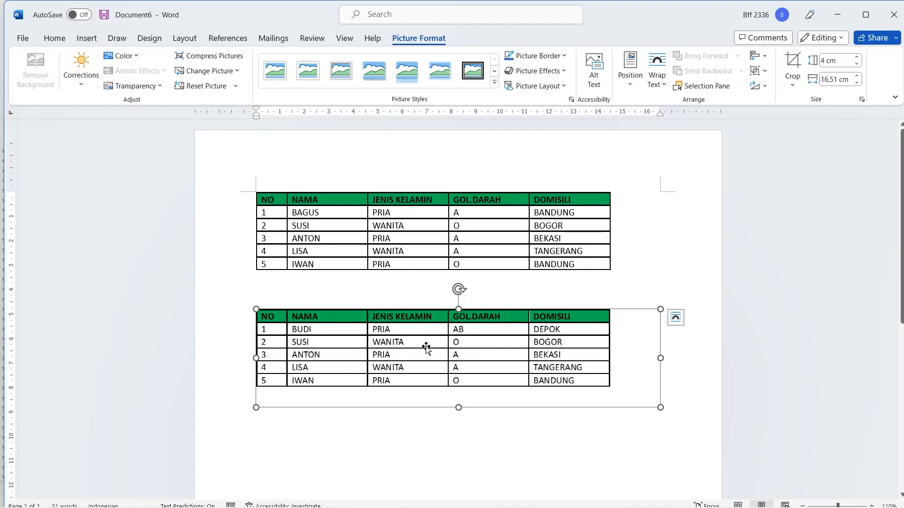
pyautogui.rightClick(334, 343)
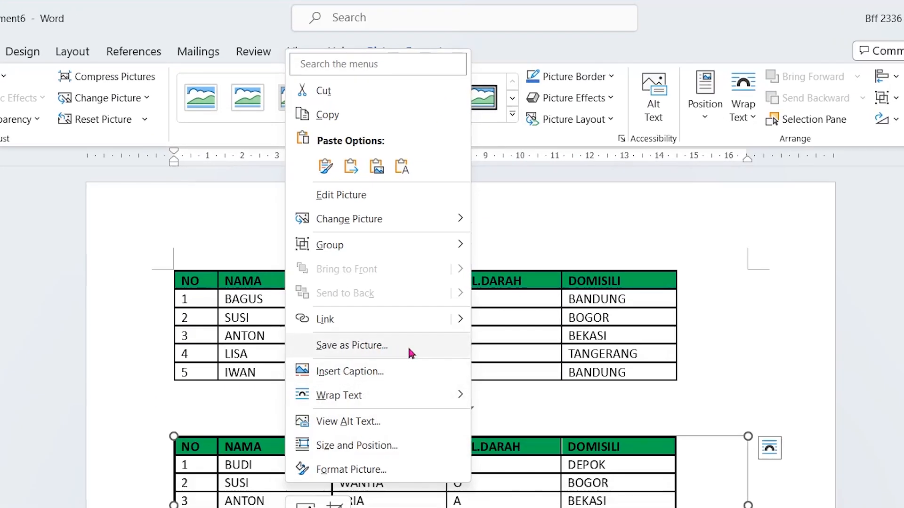
pyautogui.click(407, 348)
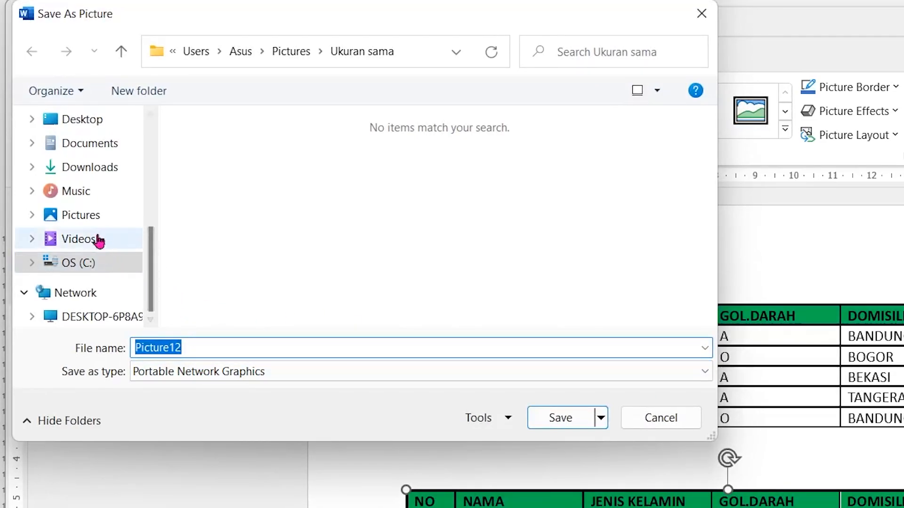
pyautogui.click(90, 218)
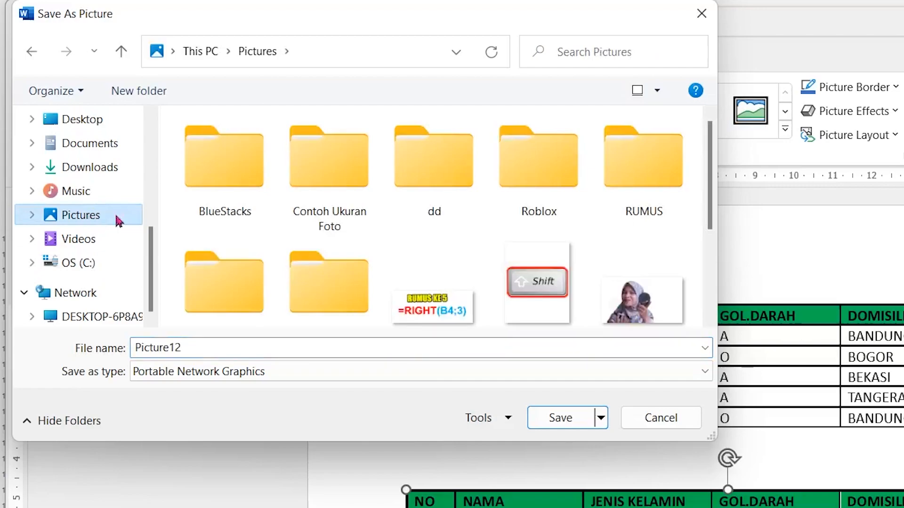
pyautogui.scroll(-1, 335, 250)
pyautogui.doubleClick(336, 252)
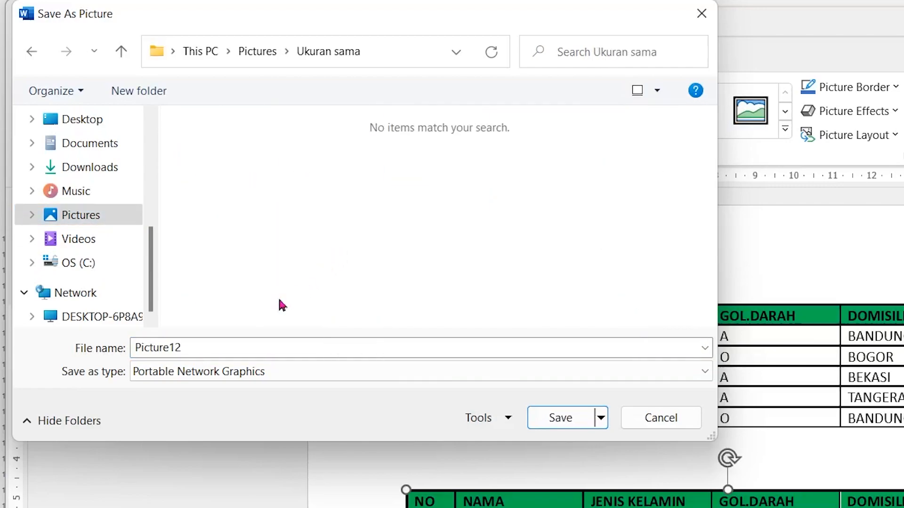
# Name the picture file TABEL GAMBAR, set its type to JPEG File Interchange Format, and save it
pyautogui.doubleClick(197, 346)
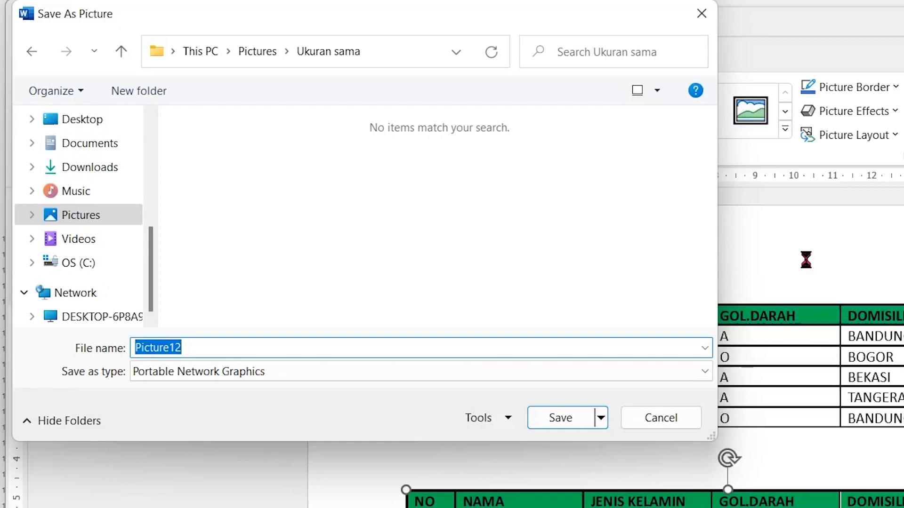
pyautogui.write('TABEL')
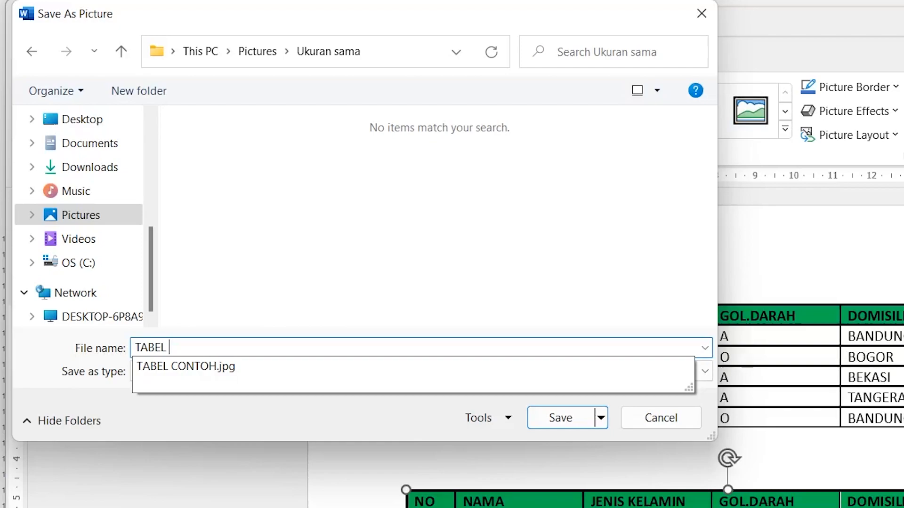
pyautogui.write('GAMBAR')
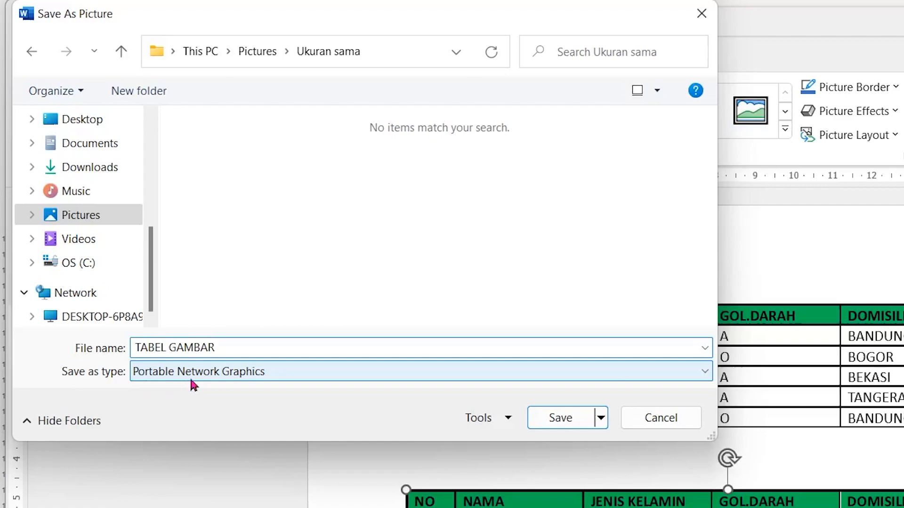
pyautogui.click(292, 374)
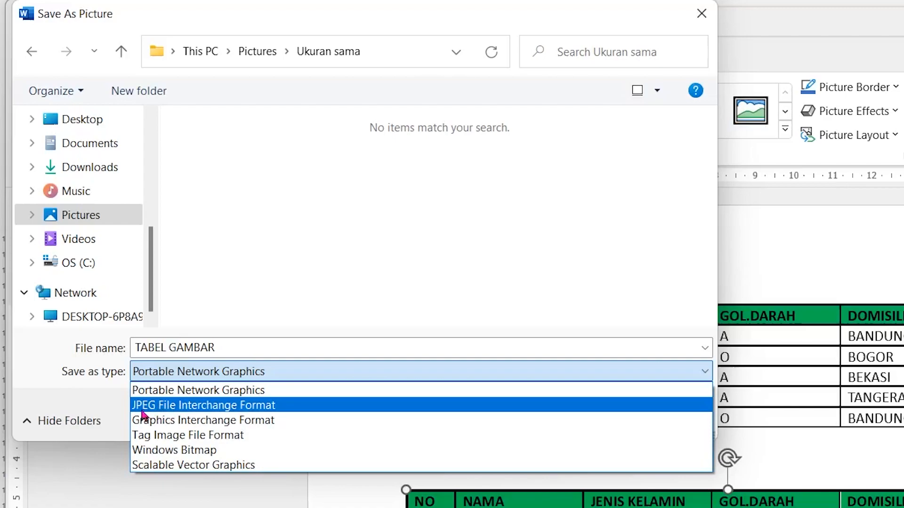
pyautogui.click(168, 408)
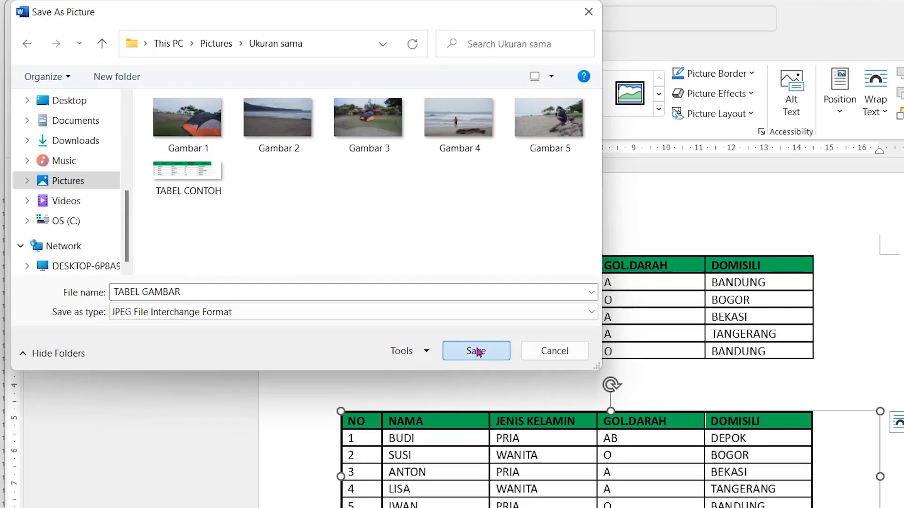
pyautogui.click(566, 417)
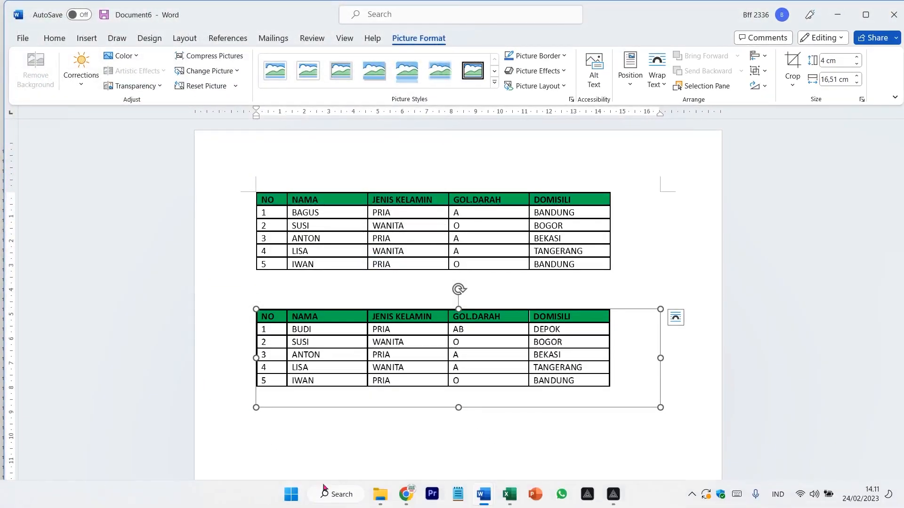
# Switch to the Ukuran sama folder in File Explorer and open the TABEL GAMBAR image to check it
pyautogui.click(378, 493)
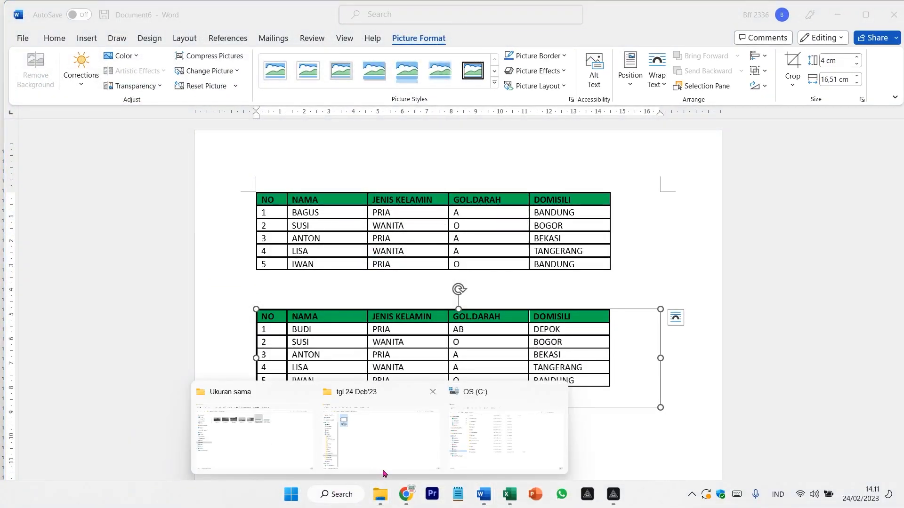
pyautogui.click(278, 444)
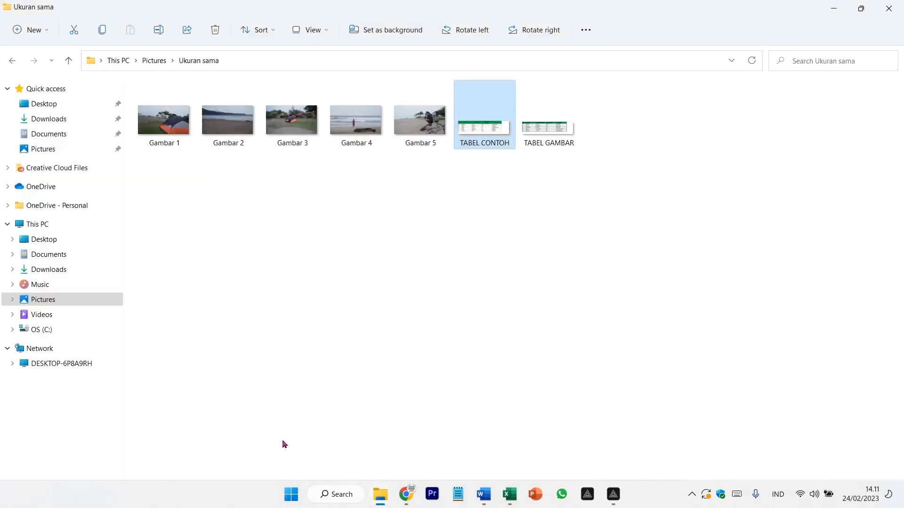
pyautogui.click(566, 146)
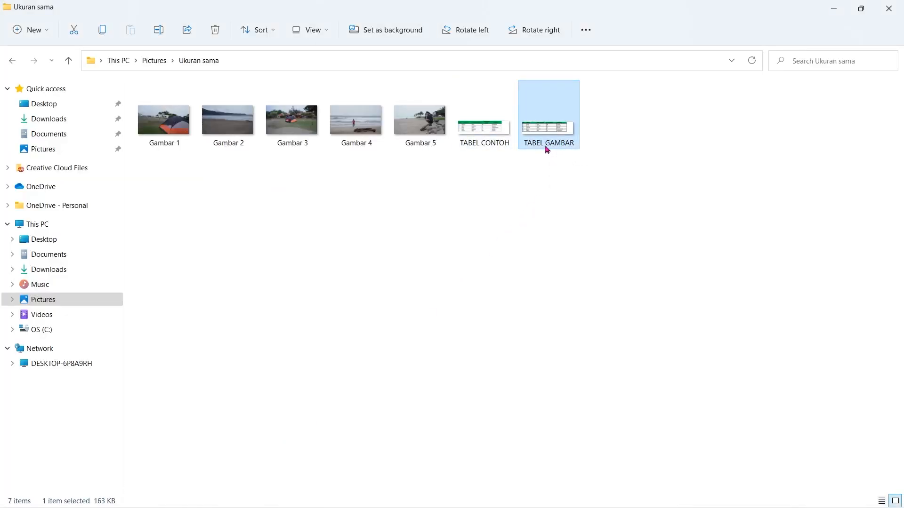
pyautogui.moveTo(554, 149)
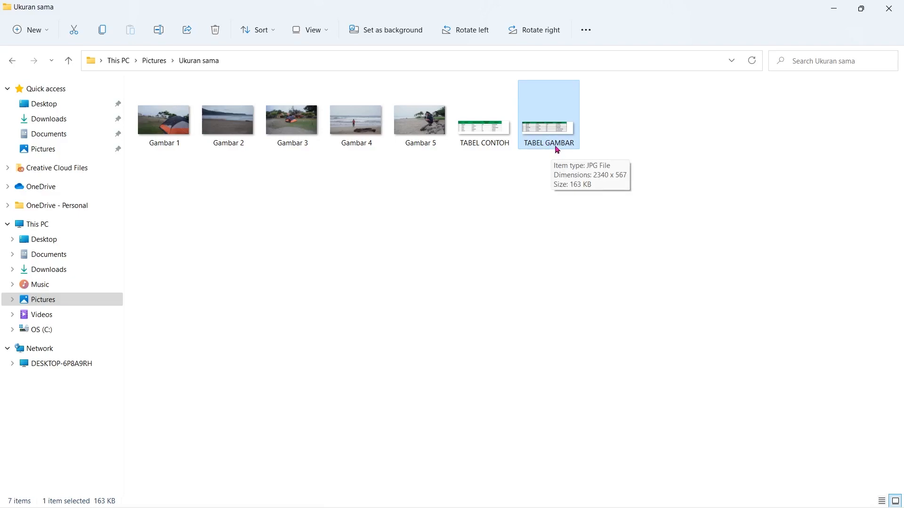
pyautogui.doubleClick(557, 149)
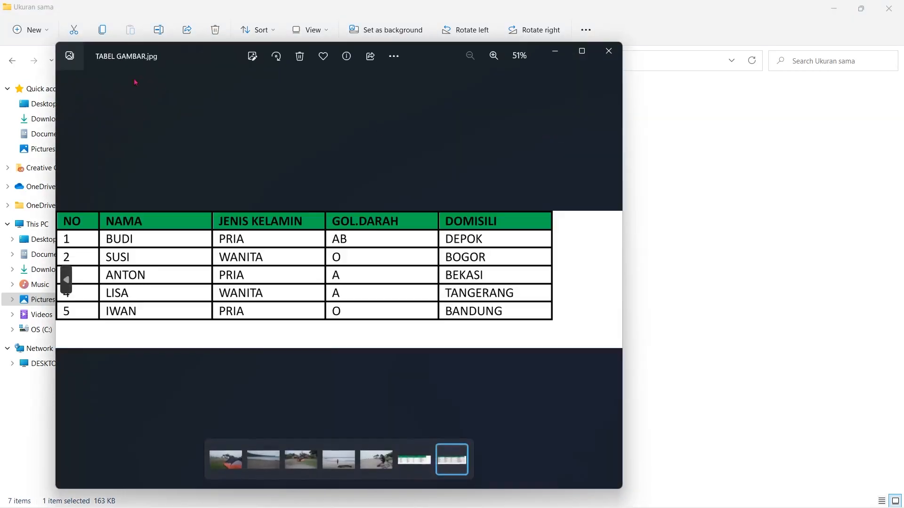